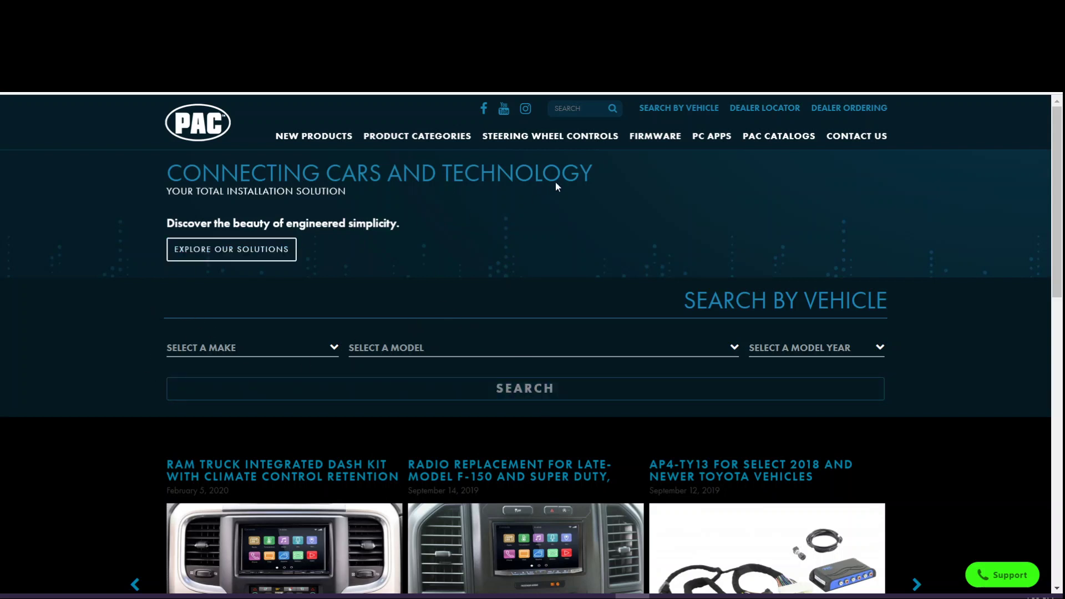
Reveal the STEERING WHEEL CONTROLS menu in the PAC website's top navigation
mouse_move(538, 138)
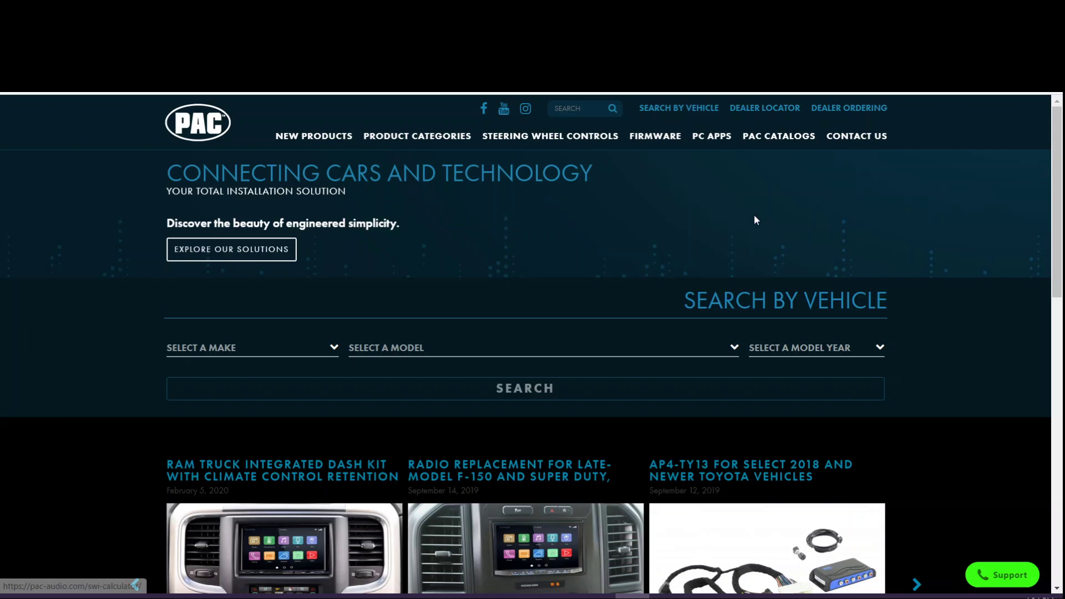
mouse_move(570, 142)
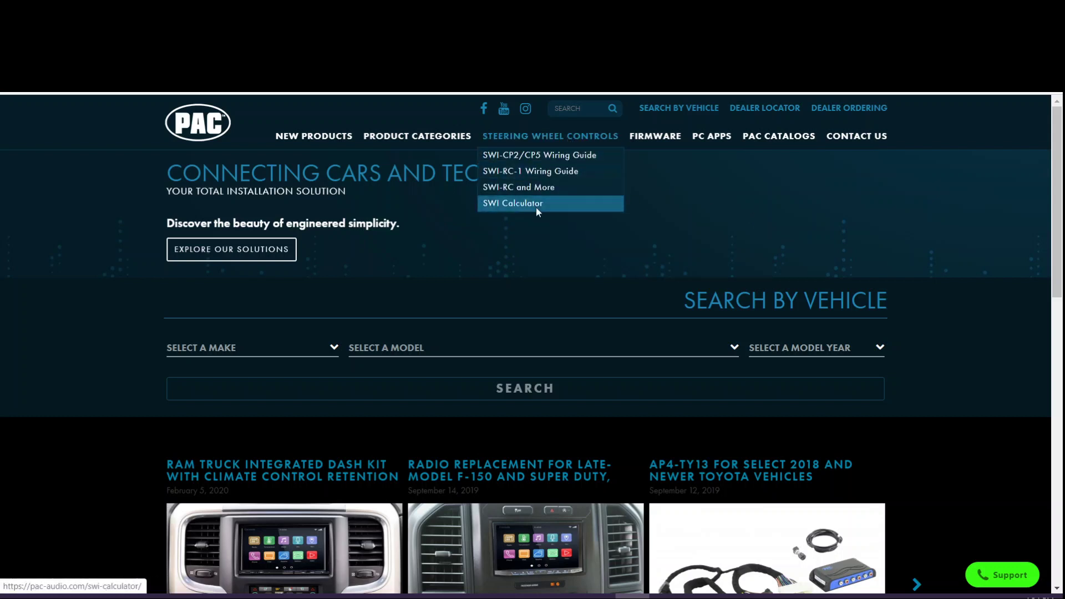
Open the SWI-CP2/CP5 Wiring Guide and pick SWI-CP2 as the device
click(528, 157)
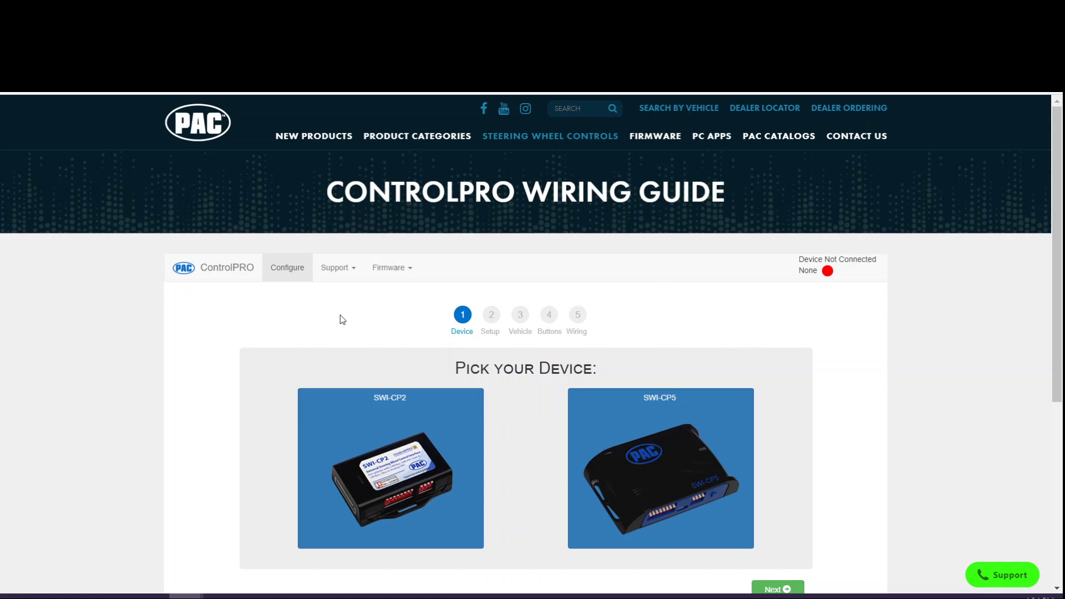
click(390, 394)
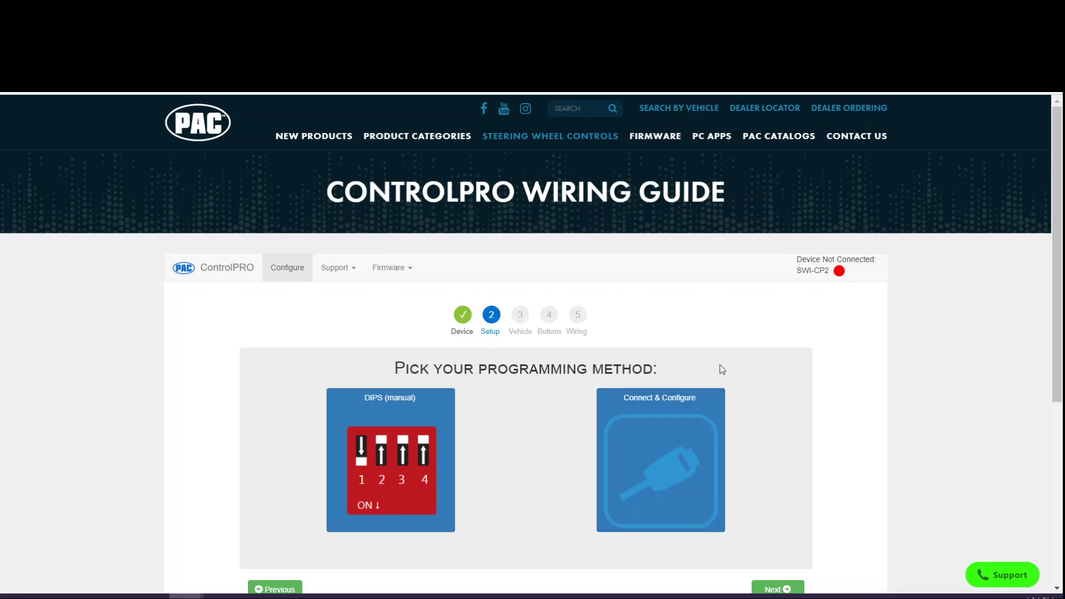
Choose DIPS (manual) programming and set the vehicle make to Mazda
click(424, 437)
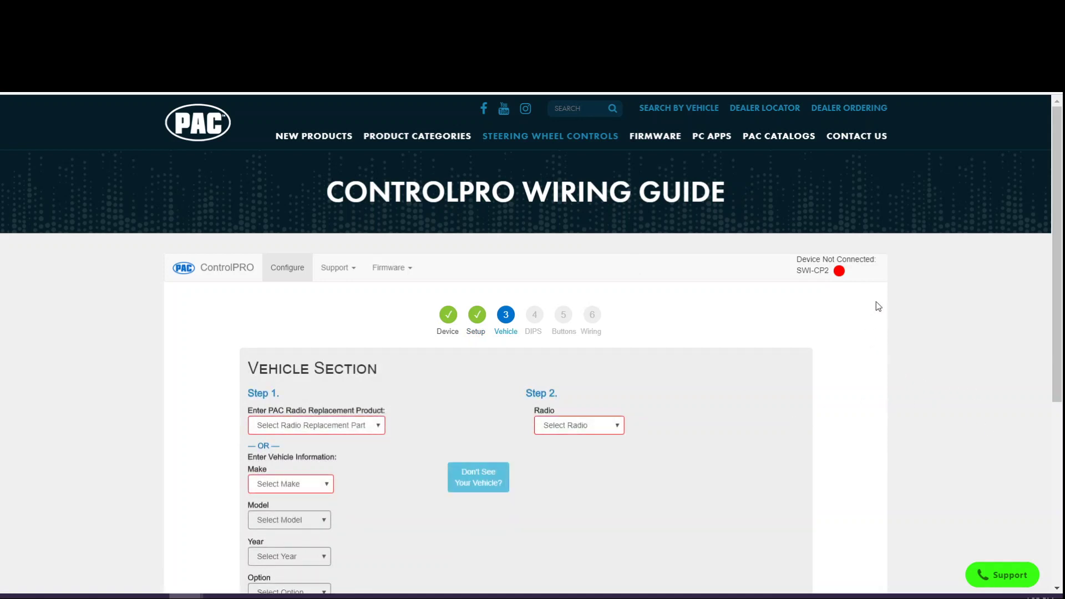
scroll(878, 306, down, 1)
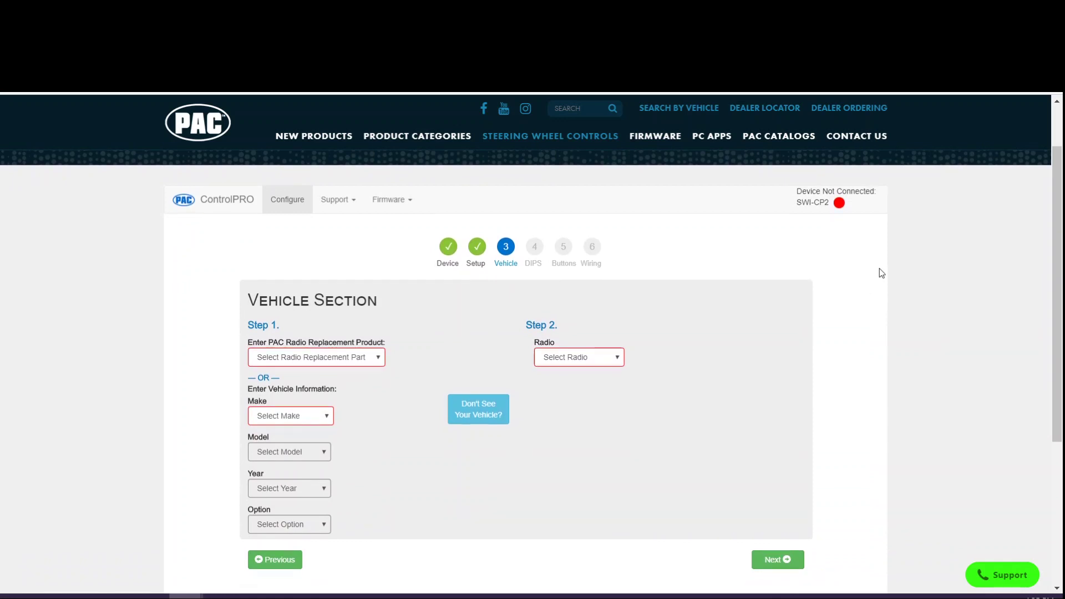
click(299, 418)
scroll(297, 286, down, 5)
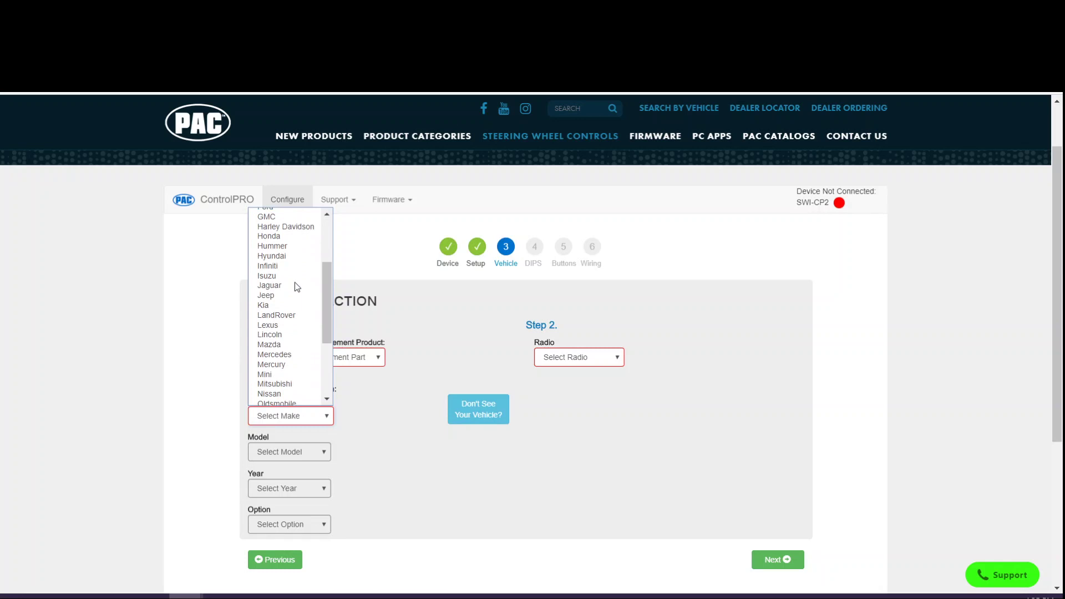
click(298, 308)
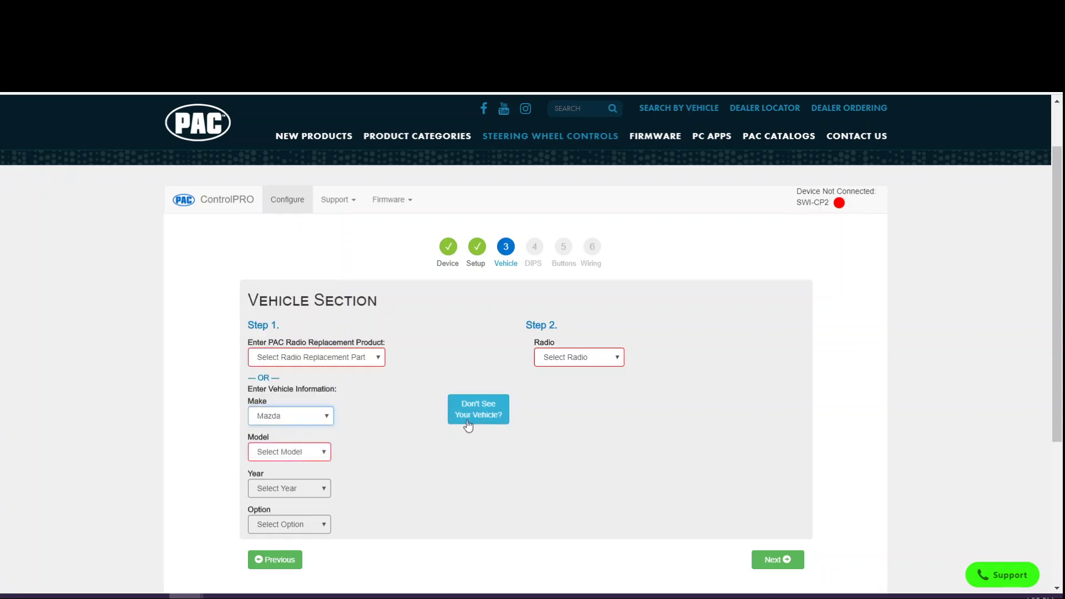
Set the model to Mazda3 and year to 2011, keeping Option as No Option
click(321, 452)
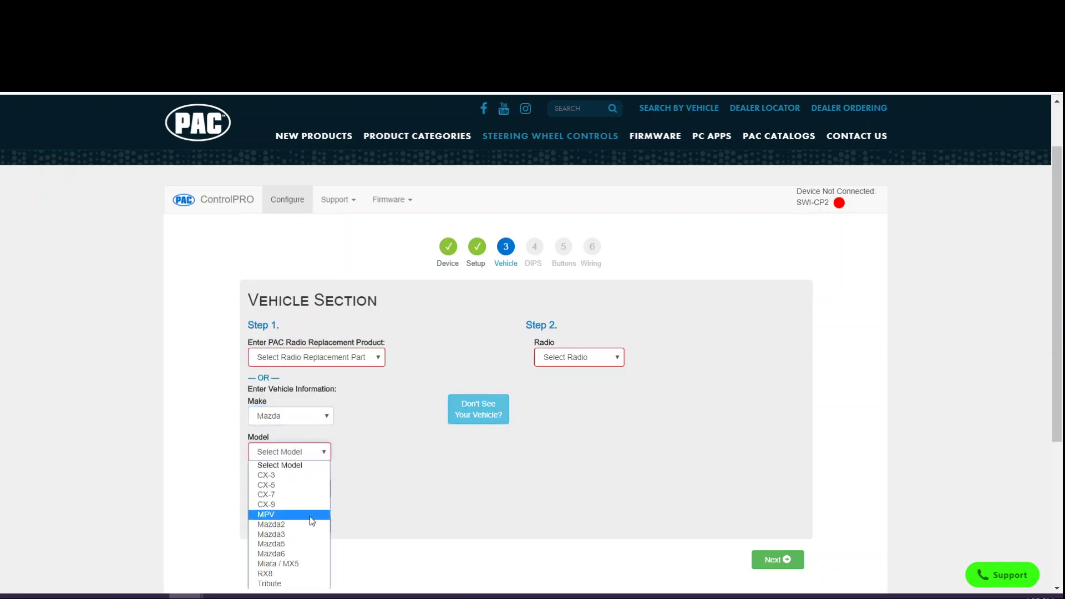
click(308, 534)
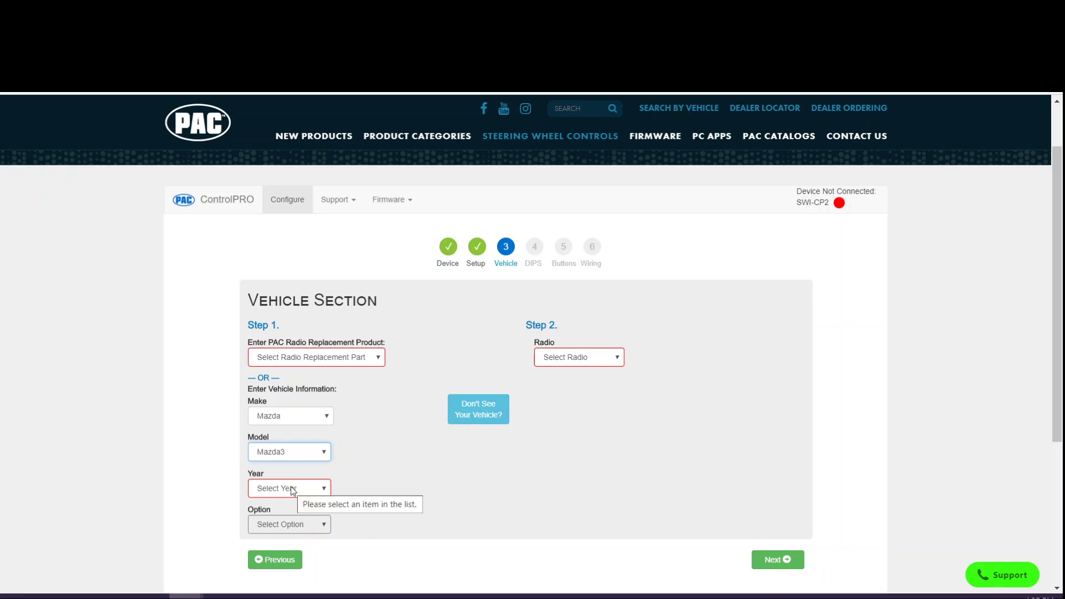
click(304, 490)
click(271, 401)
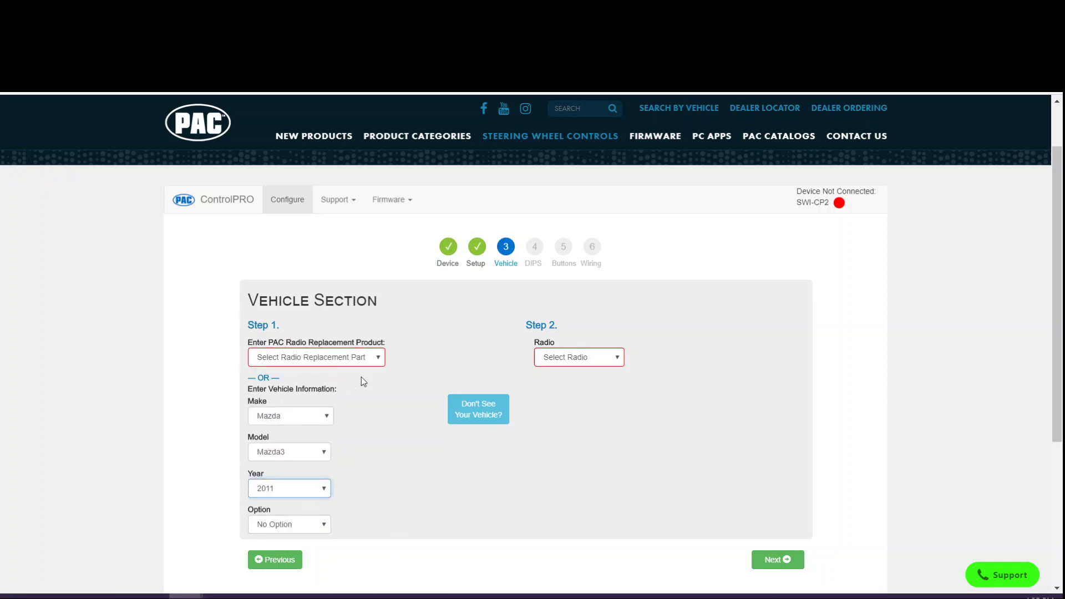
click(283, 525)
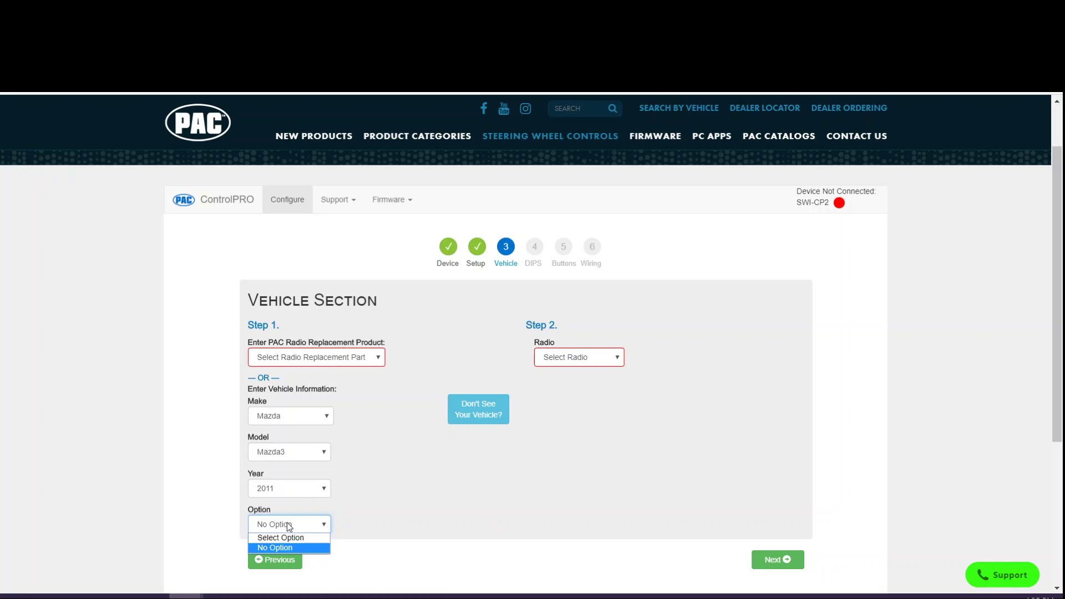
click(431, 494)
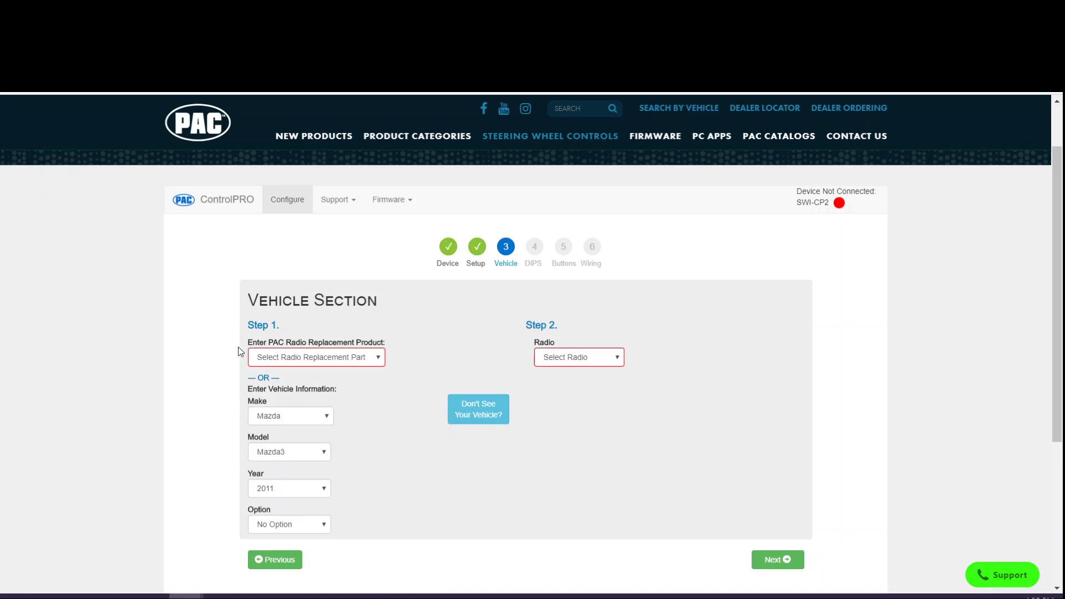
Leave Radio Replacement Product empty and choose Pioneer in the Radio dropdown
click(331, 360)
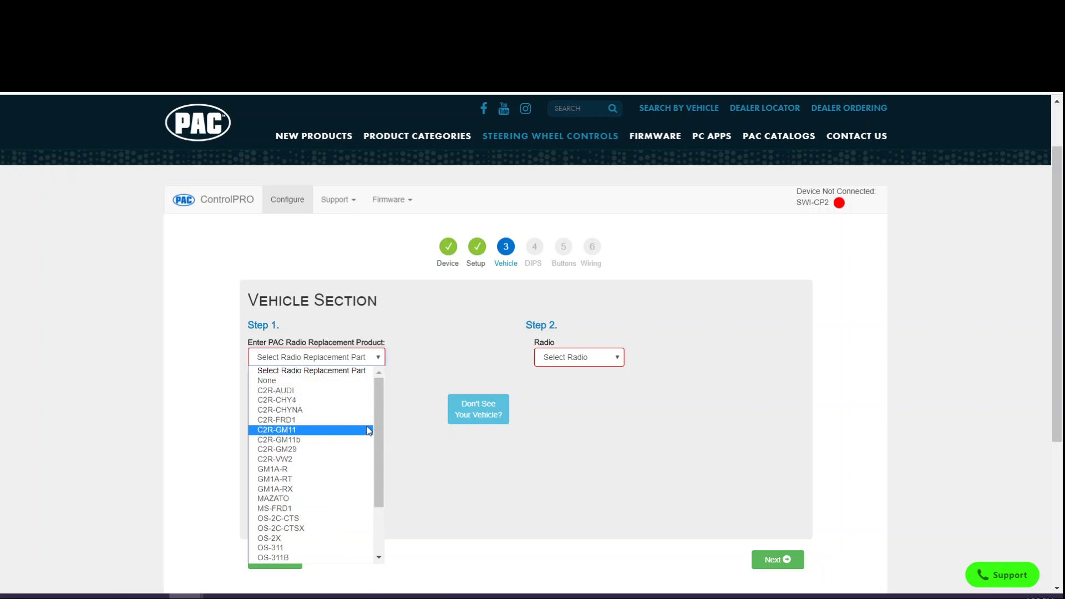
click(583, 473)
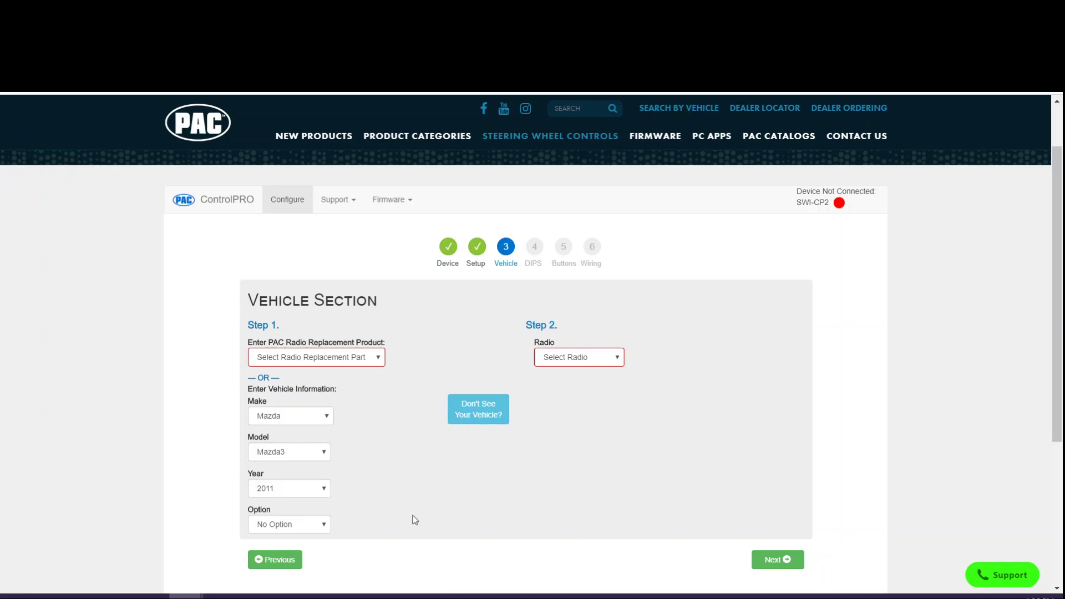
click(584, 357)
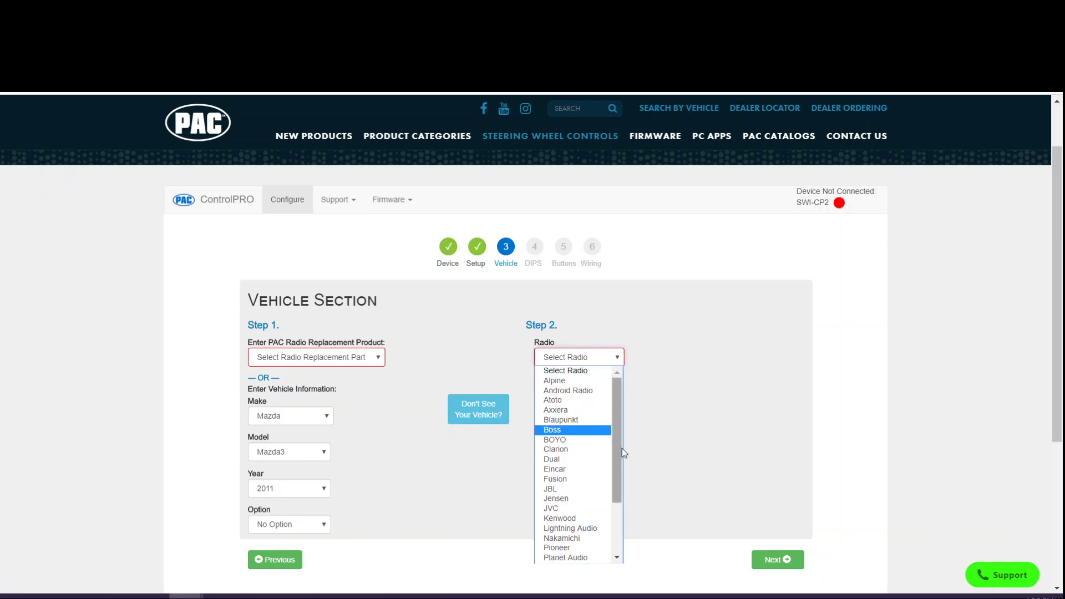
click(577, 547)
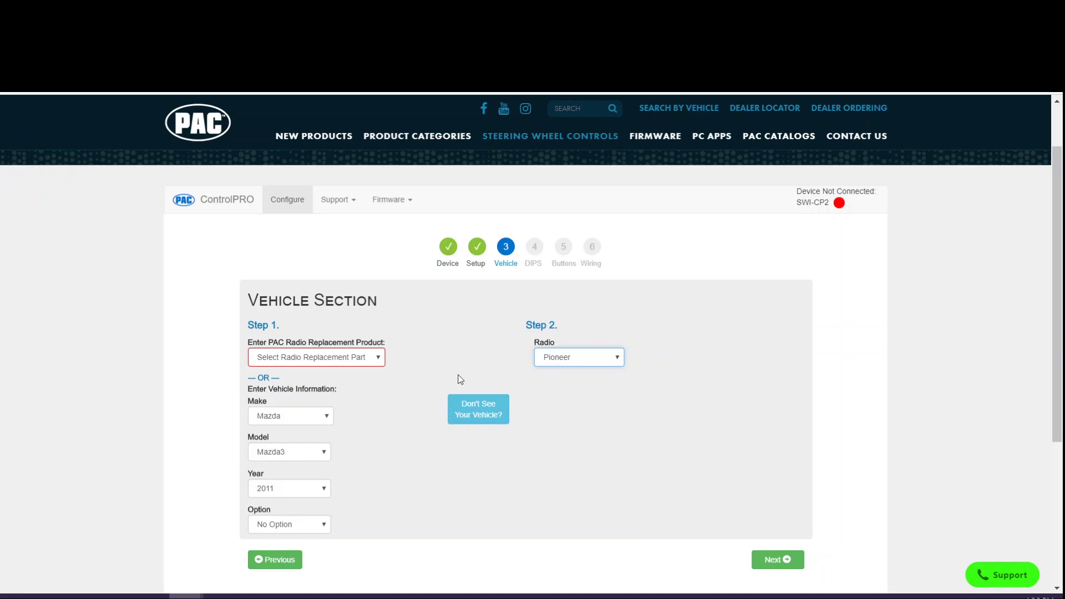
Advance to the DIPS step showing switch positions for the 2011 Mazda3 with Pioneer
click(776, 571)
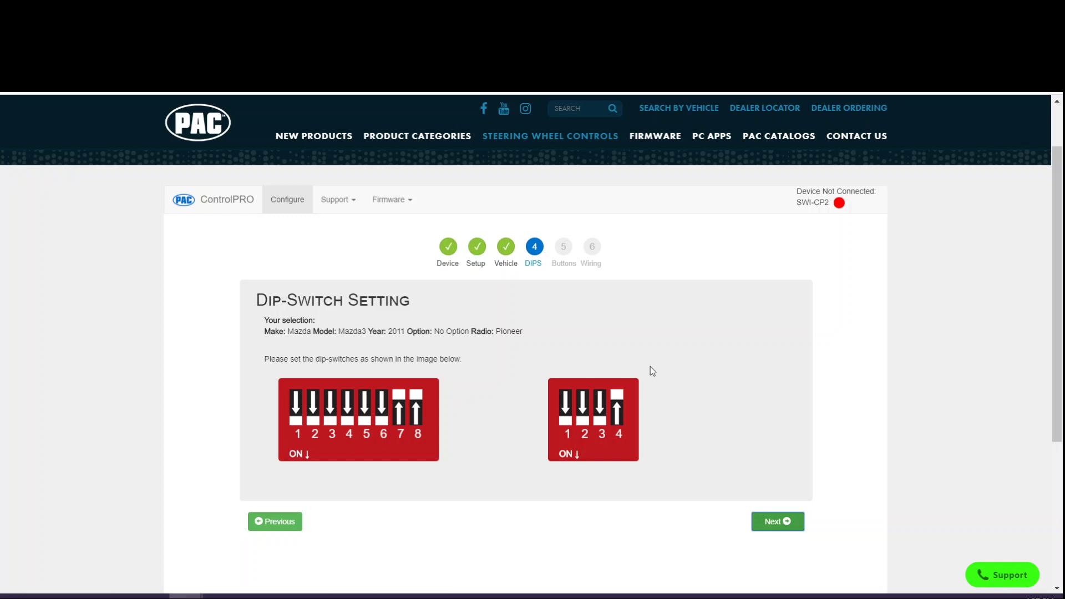
Advance from the Dip-Switch Setting page to the Buttons step
click(788, 522)
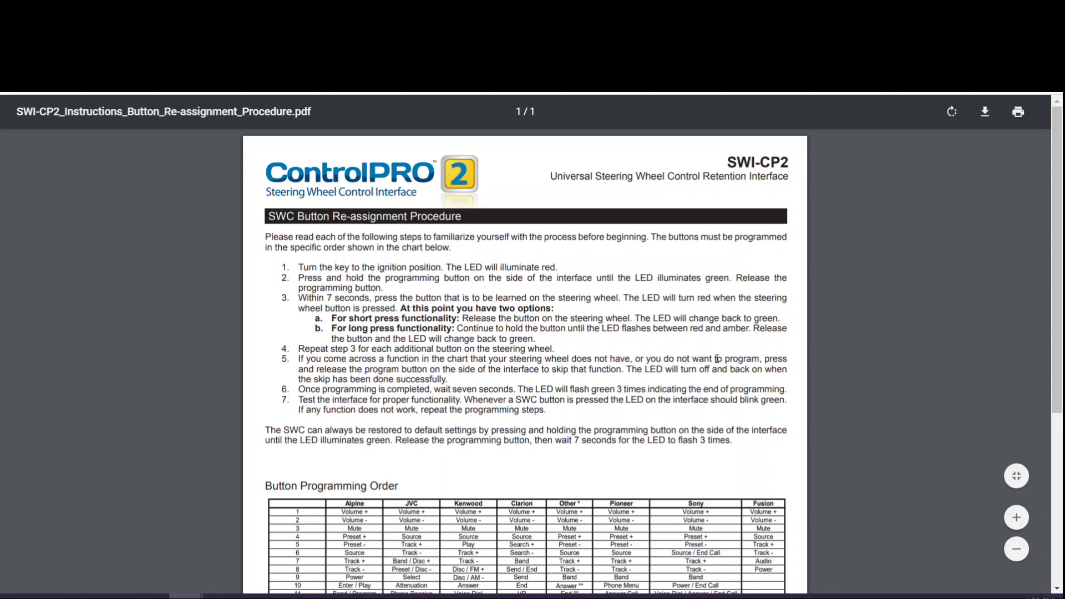
scroll(594, 417, down, 4)
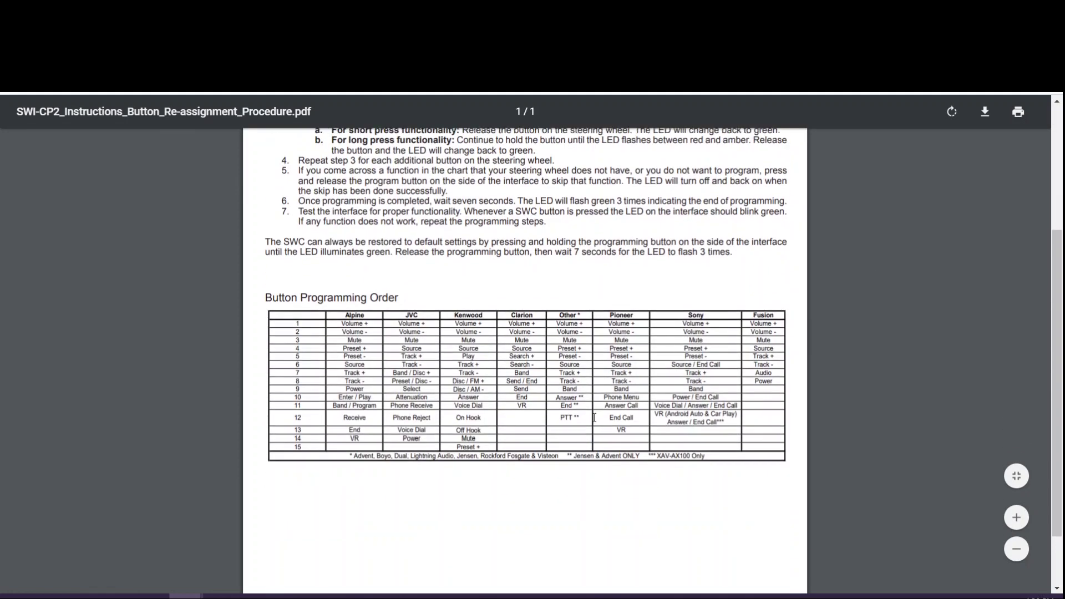
scroll(594, 417, up, 4)
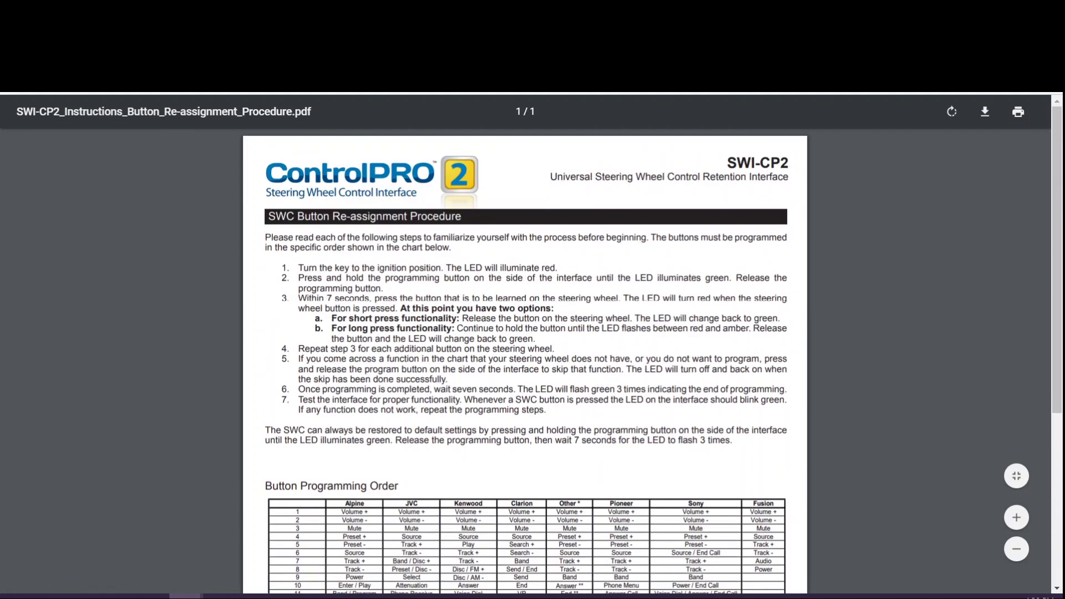
key(ctrl+w)
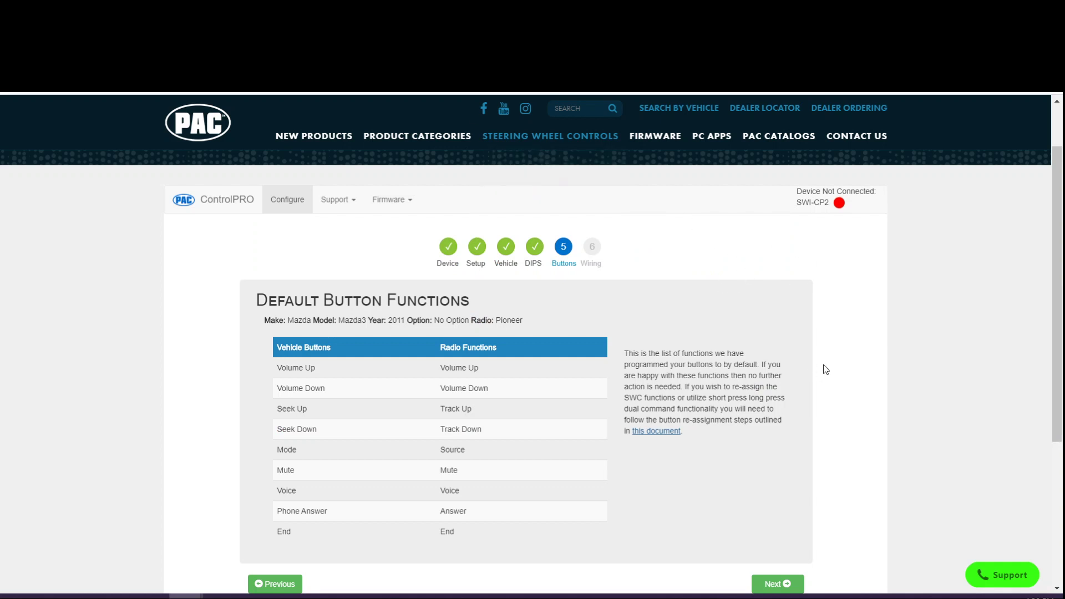
scroll(824, 365, down, 1)
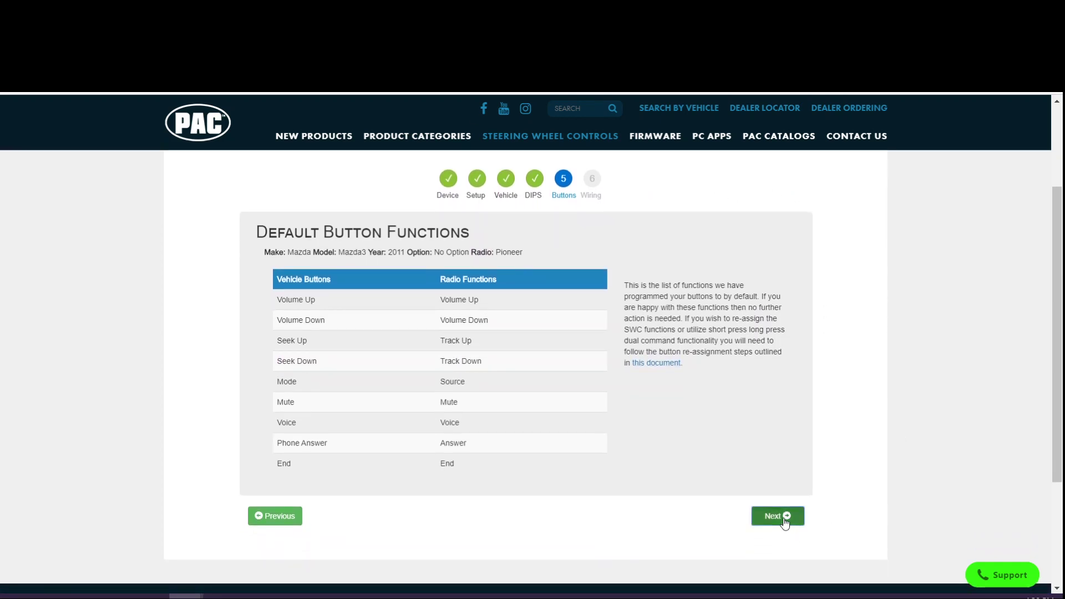
Load the Wiring Diagram step and scroll through its wire colors and pin positions
click(778, 517)
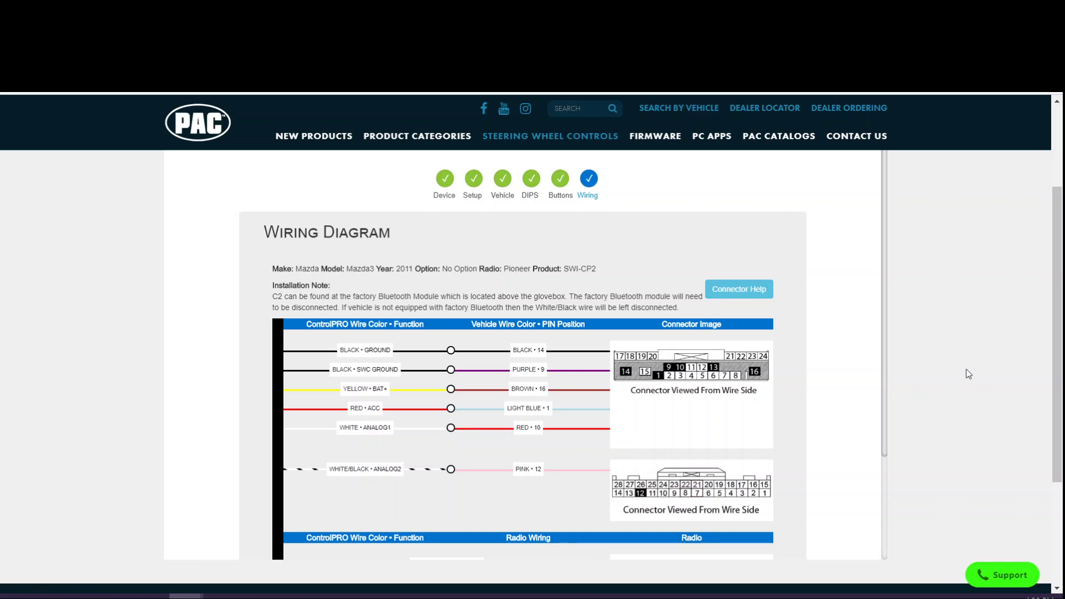
scroll(919, 320, down, 2)
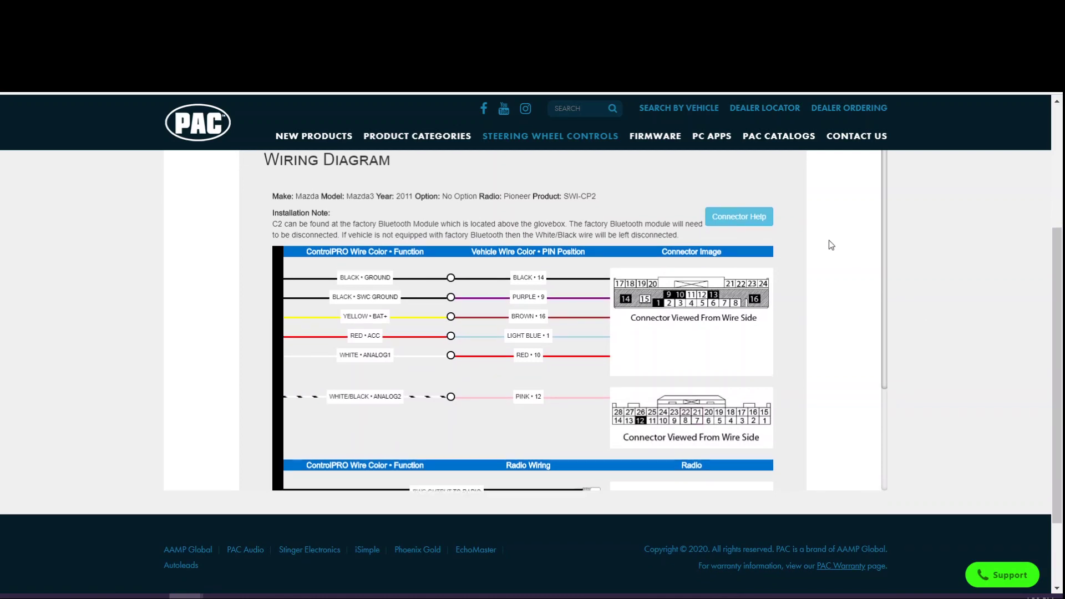
scroll(830, 242, down, 1)
scroll(923, 309, up, 2)
scroll(988, 295, down, 1)
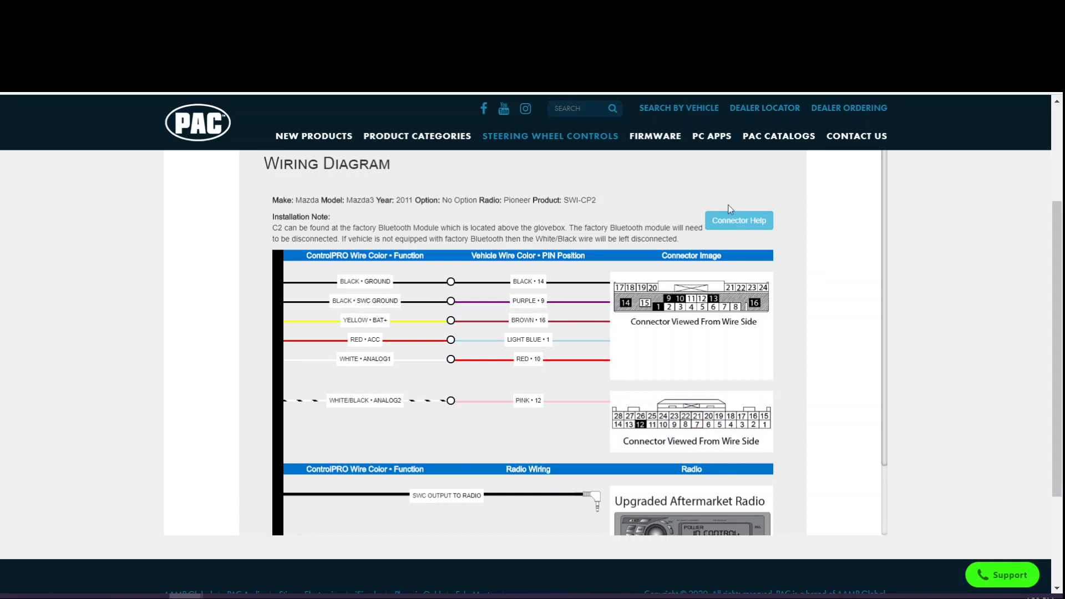
Open Connector Help and scroll through the C1 and C2 connector photos
click(739, 220)
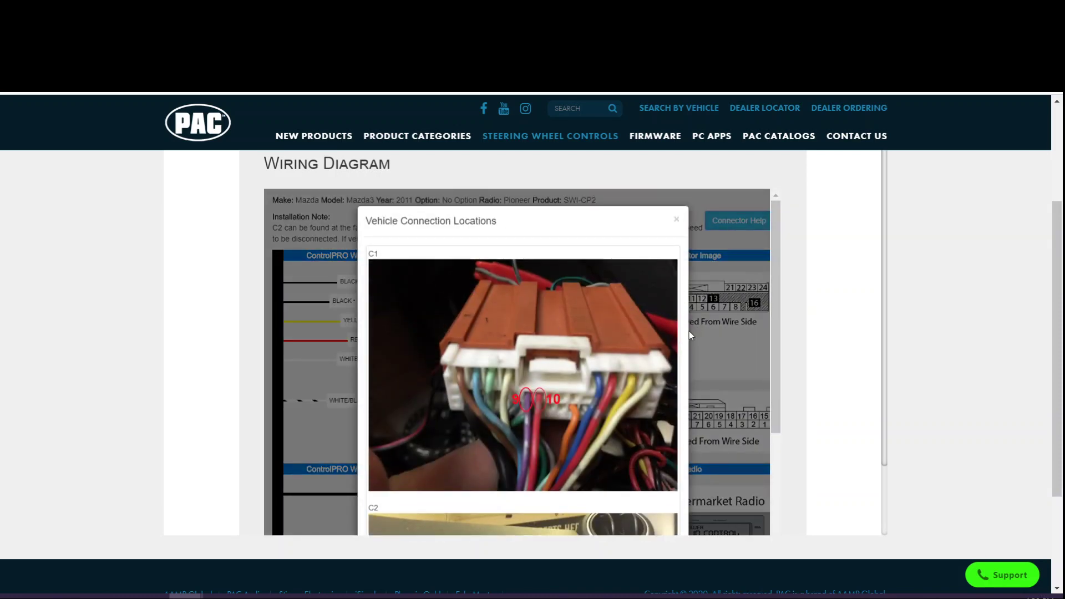
scroll(537, 381, down, 4)
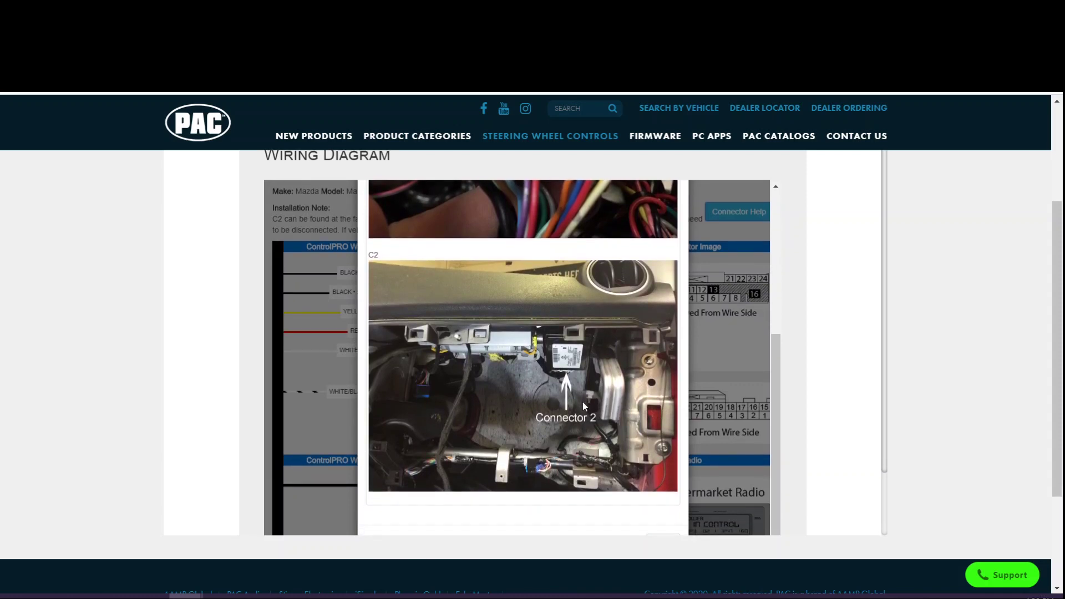
scroll(583, 402, up, 1)
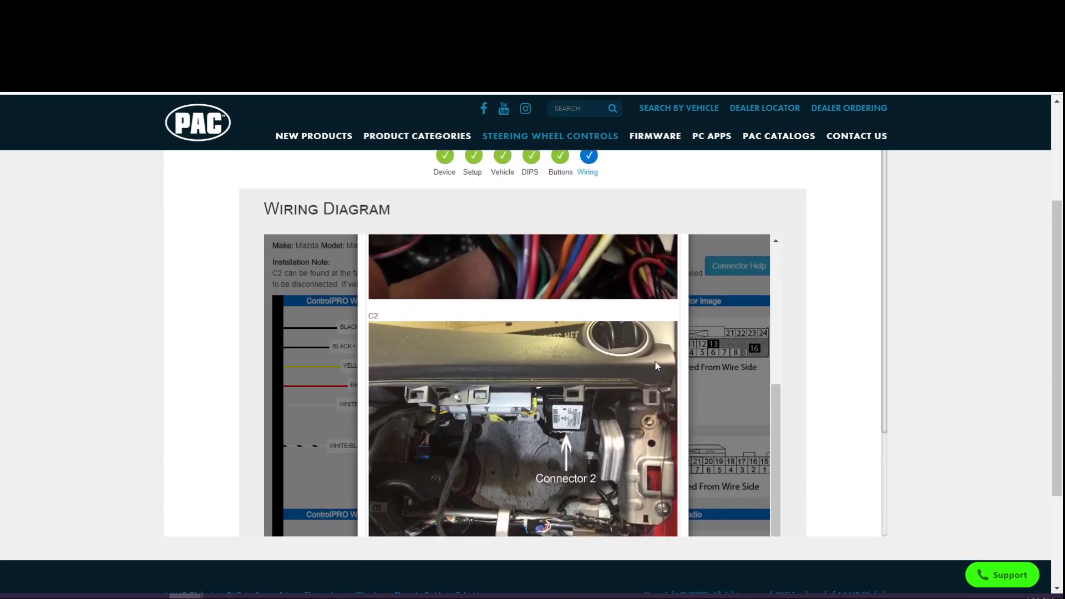
scroll(657, 366, up, 2)
scroll(658, 366, up, 3)
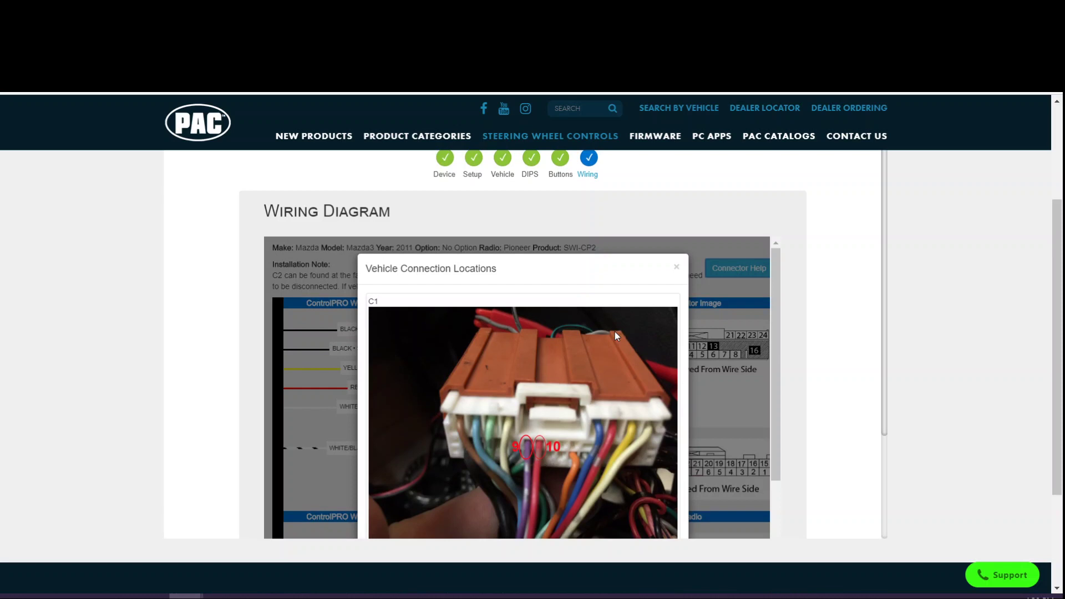
Close the Vehicle Connection Locations window to return to the wiring diagram
click(677, 267)
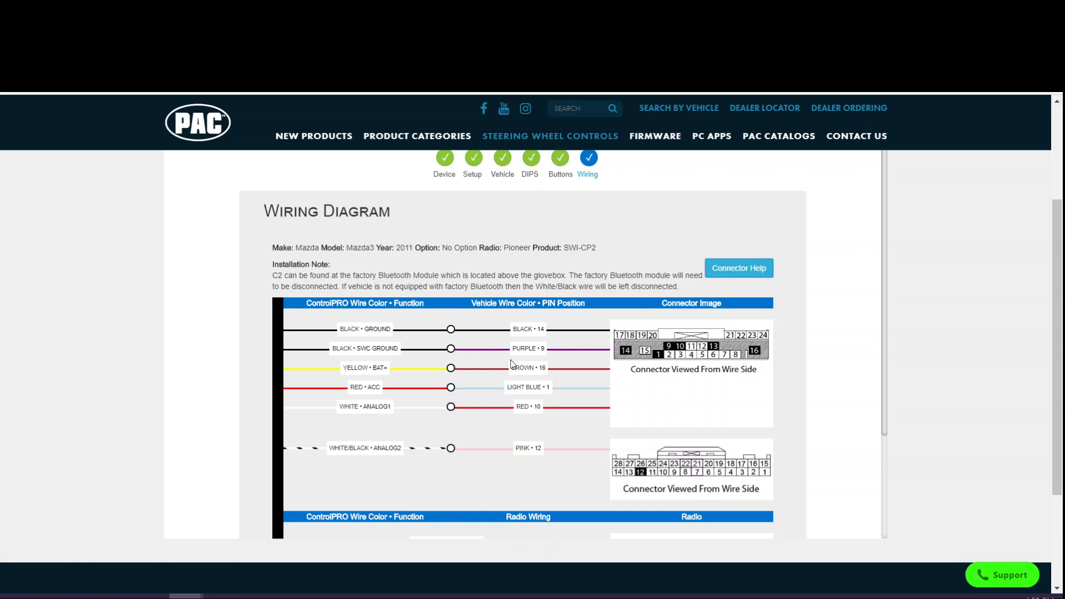
scroll(782, 331, down, 2)
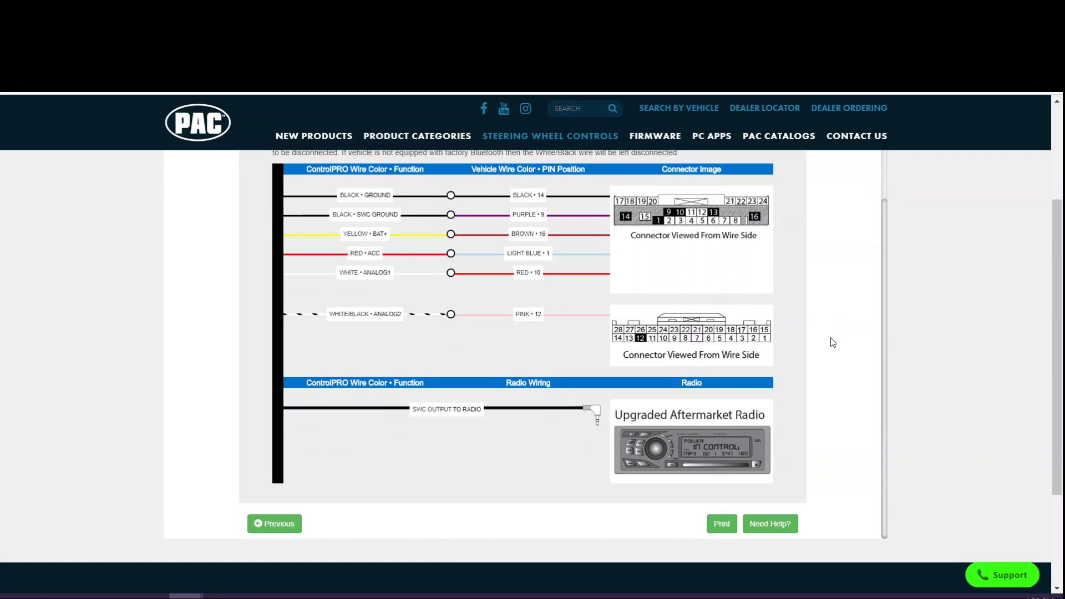
scroll(832, 342, up, 2)
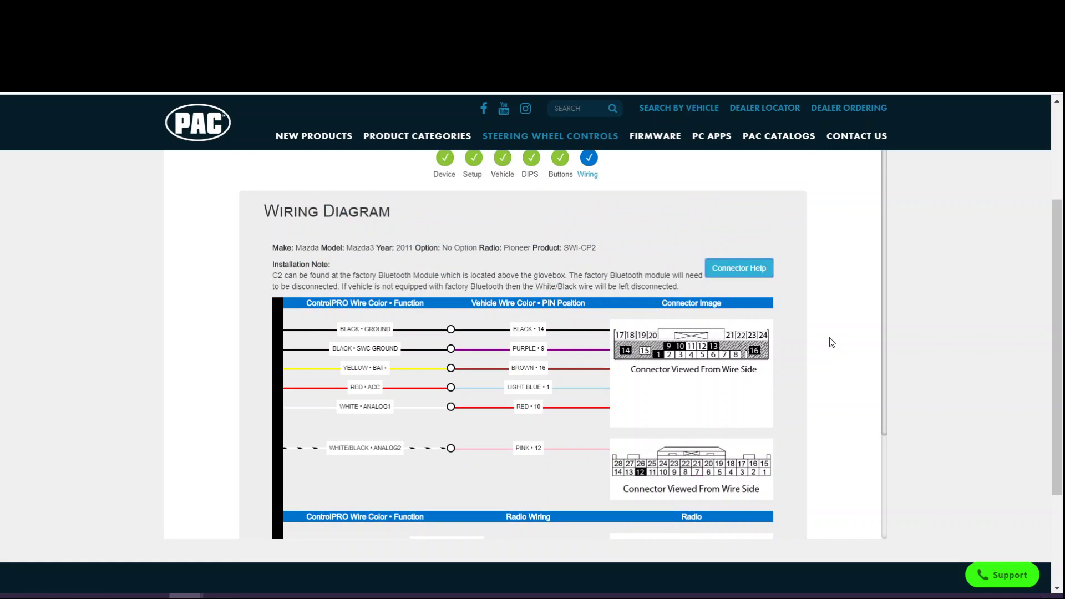
scroll(844, 333, up, 1)
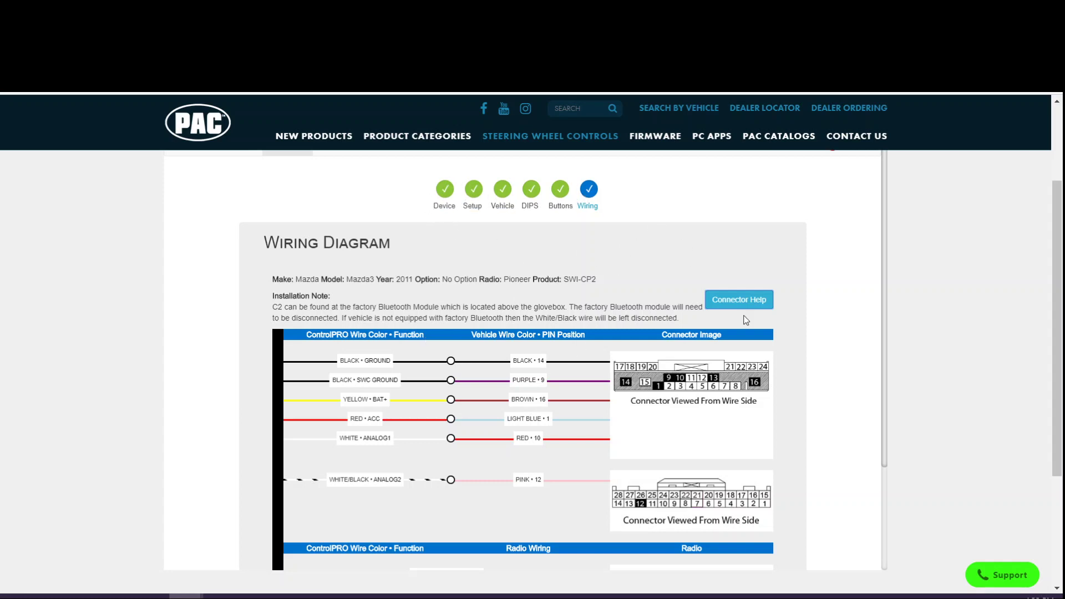
click(532, 191)
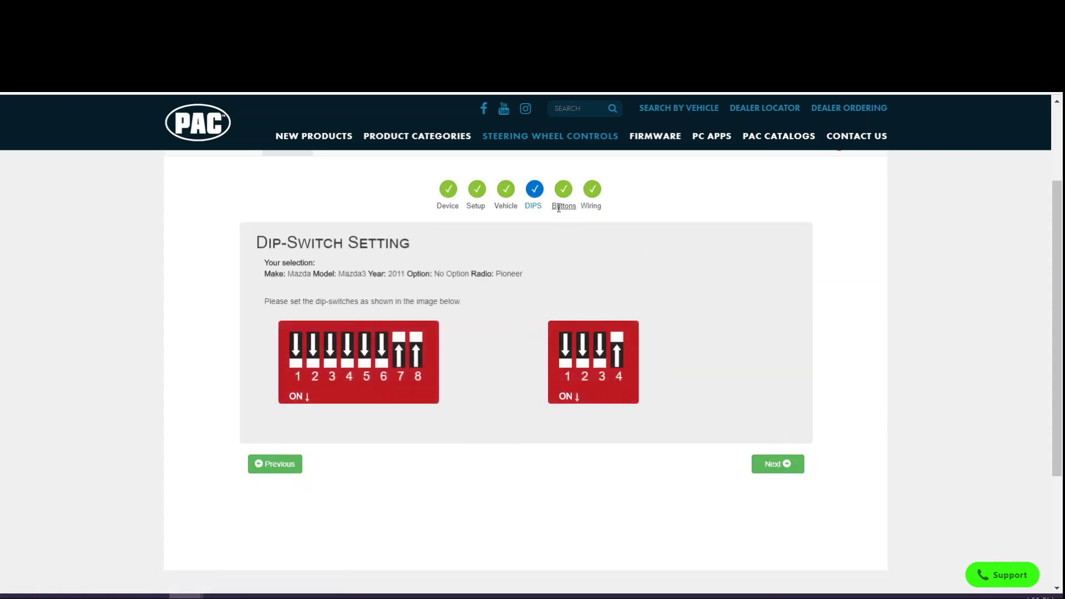
click(590, 194)
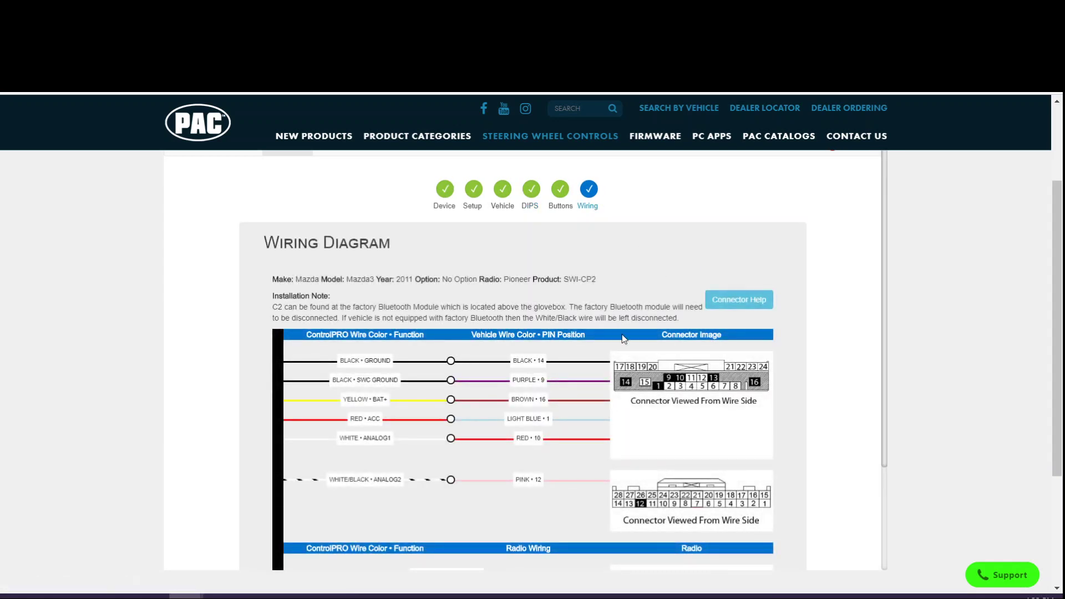
click(562, 191)
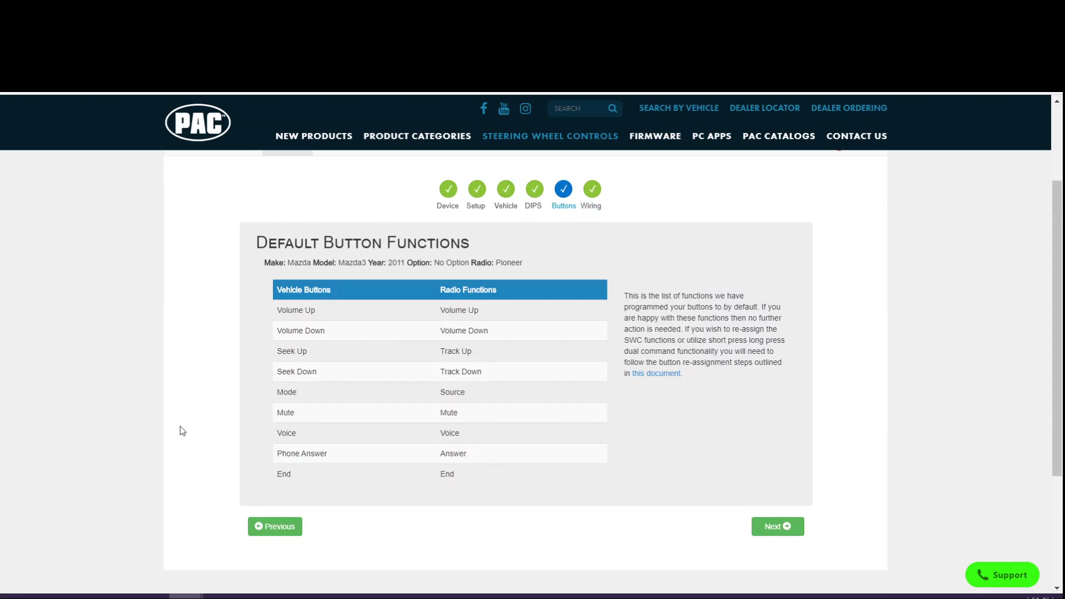
click(597, 200)
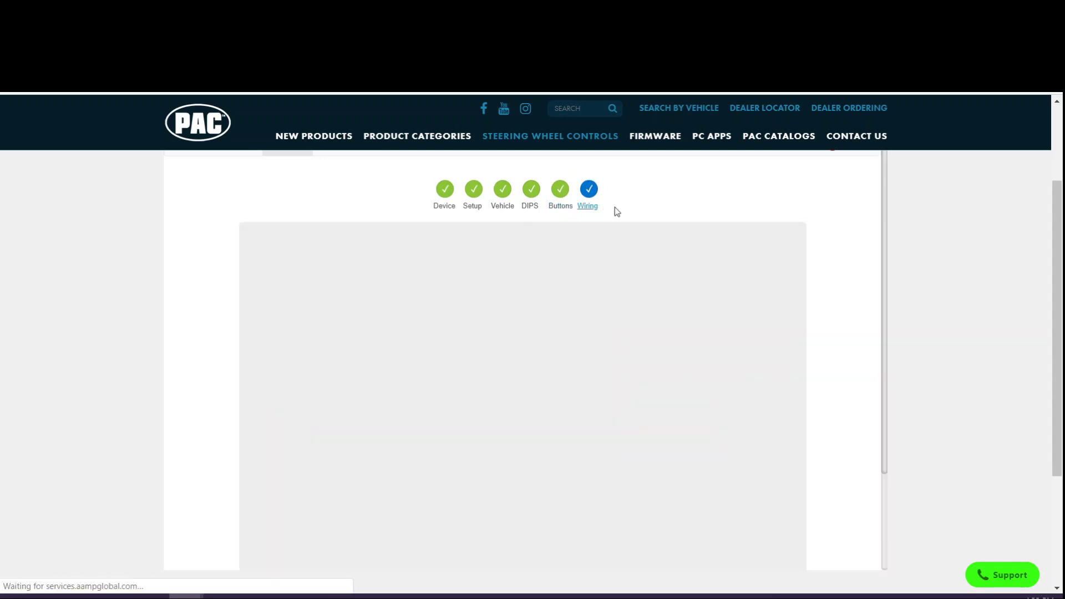
scroll(833, 288, down, 3)
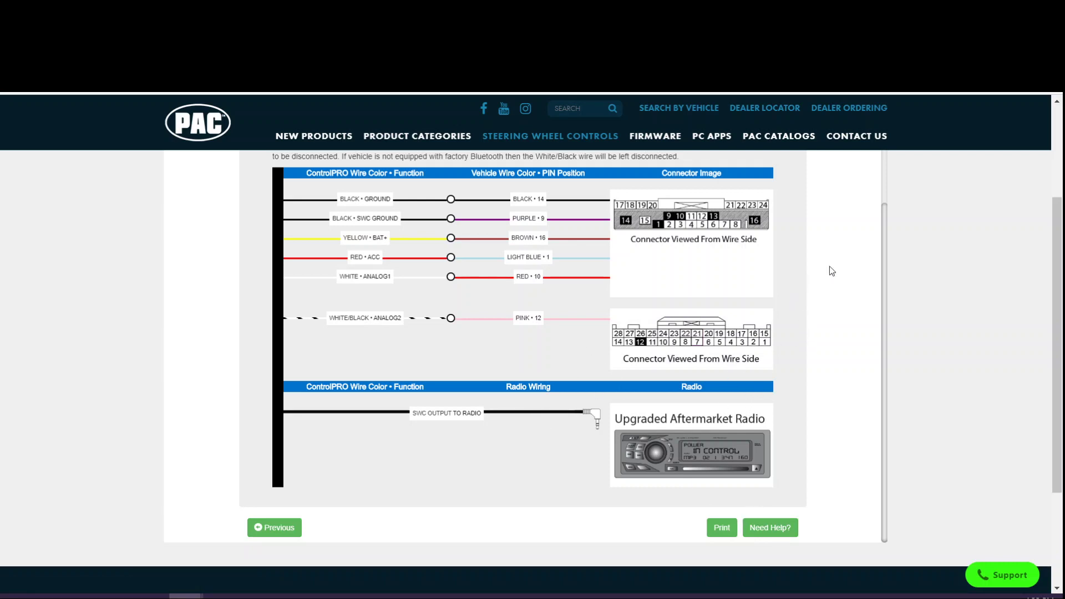
Open the Need Help? Troubleshooting & Support page with the SWI-CP2/CP5 guides
click(769, 528)
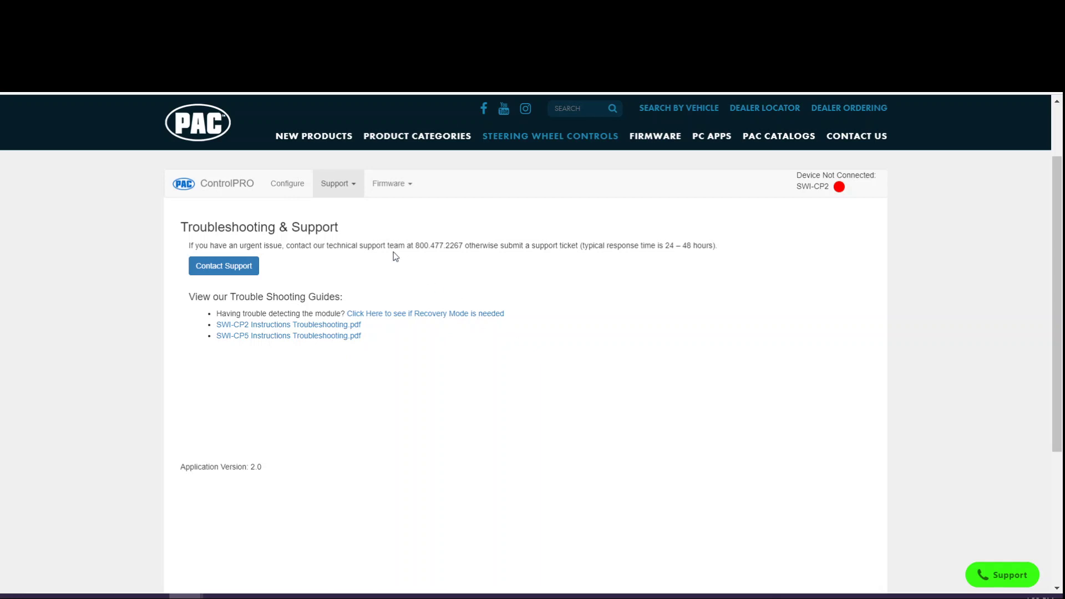
Return from Configure through the Vehicle, DIPS and Buttons steps to the 2011 Mazda3 Pioneer wiring diagram
click(298, 190)
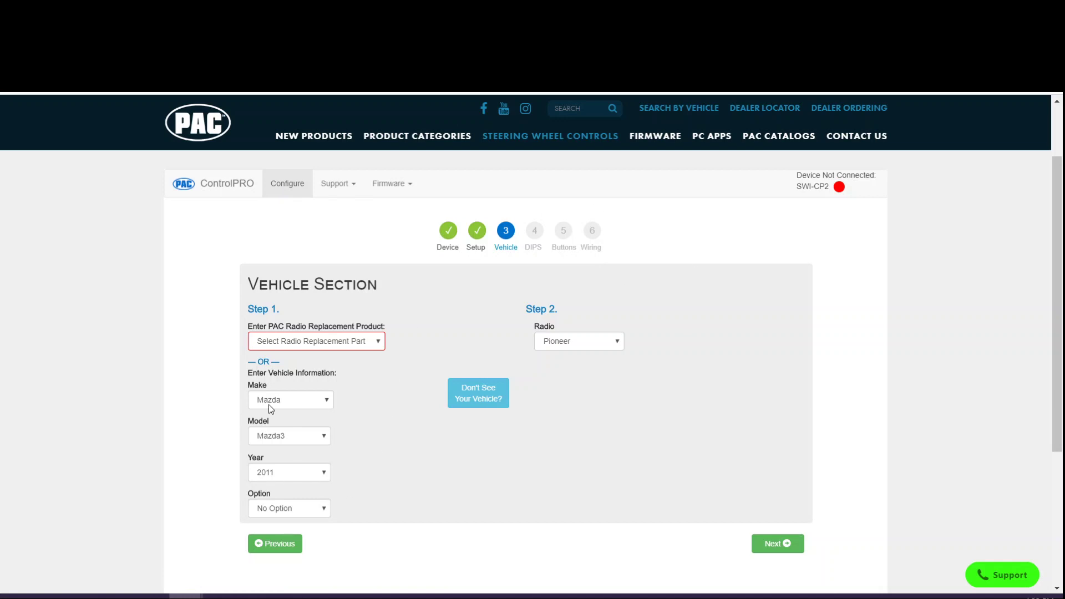
click(776, 546)
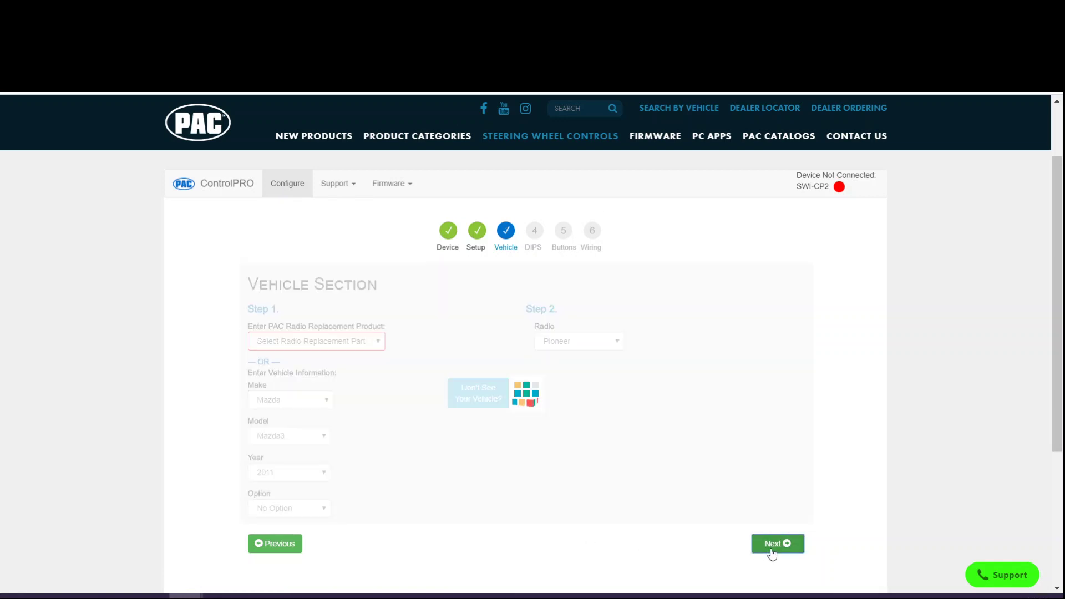
click(777, 503)
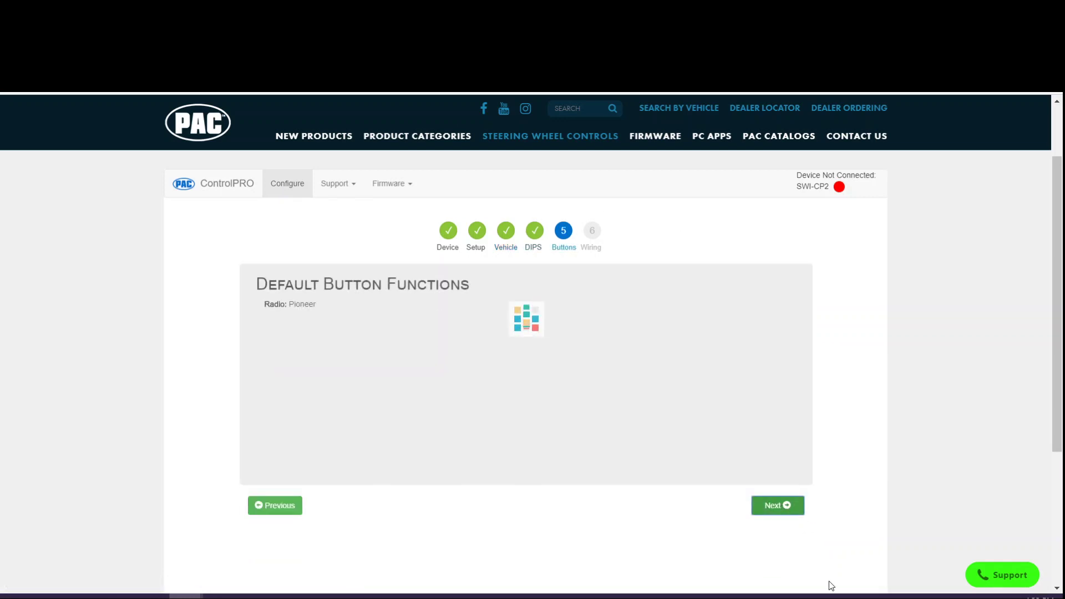
click(788, 569)
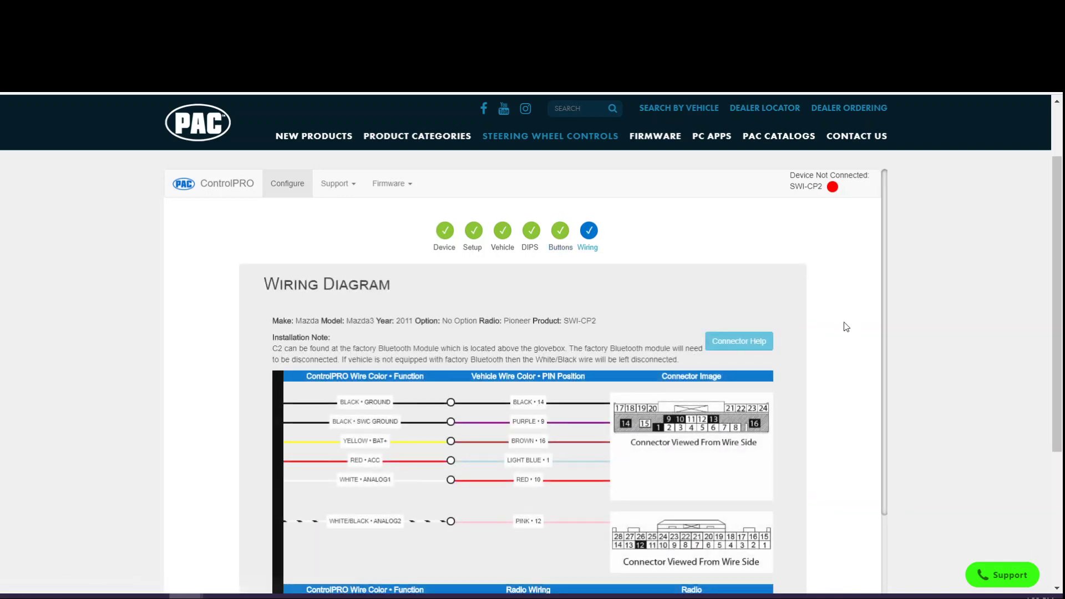